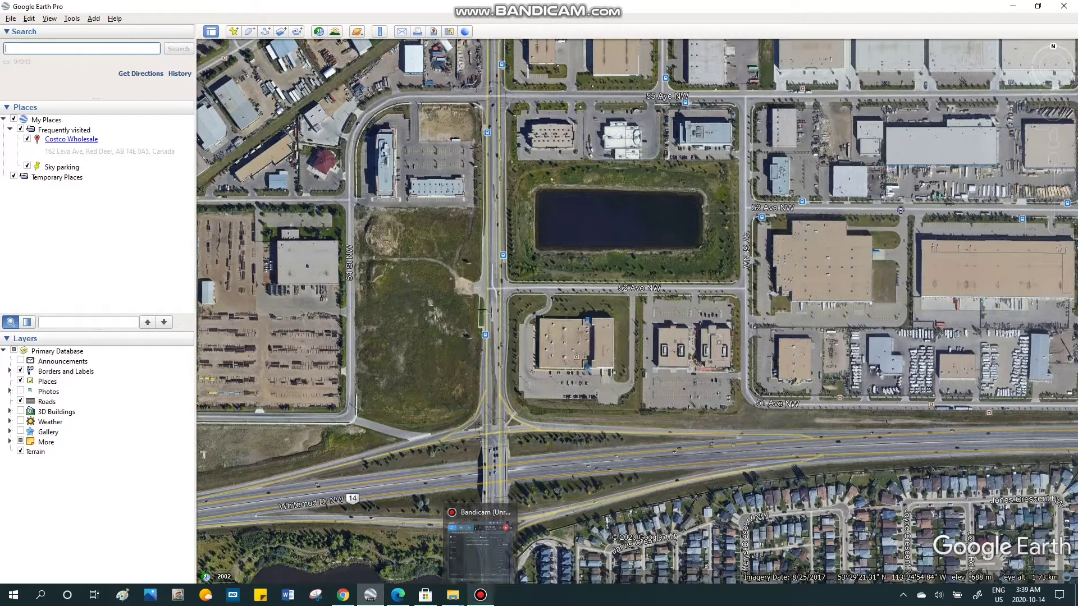
- Start a search for 'leon' in Google Earth Pro to get Leon's Furniture suggestions
left_click(480, 596)
left_click(481, 595)
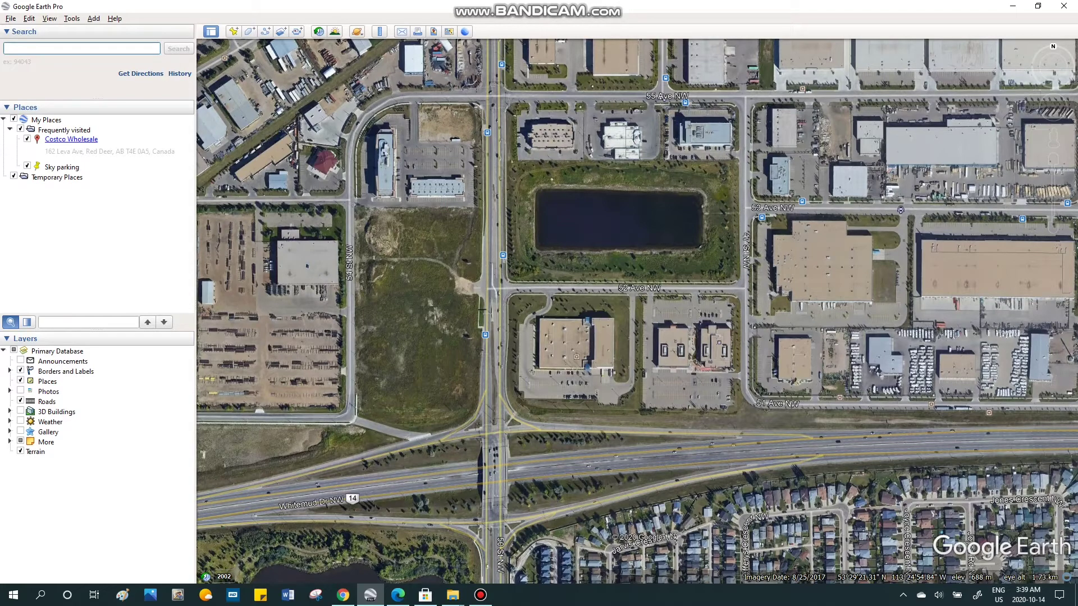
type("leone")
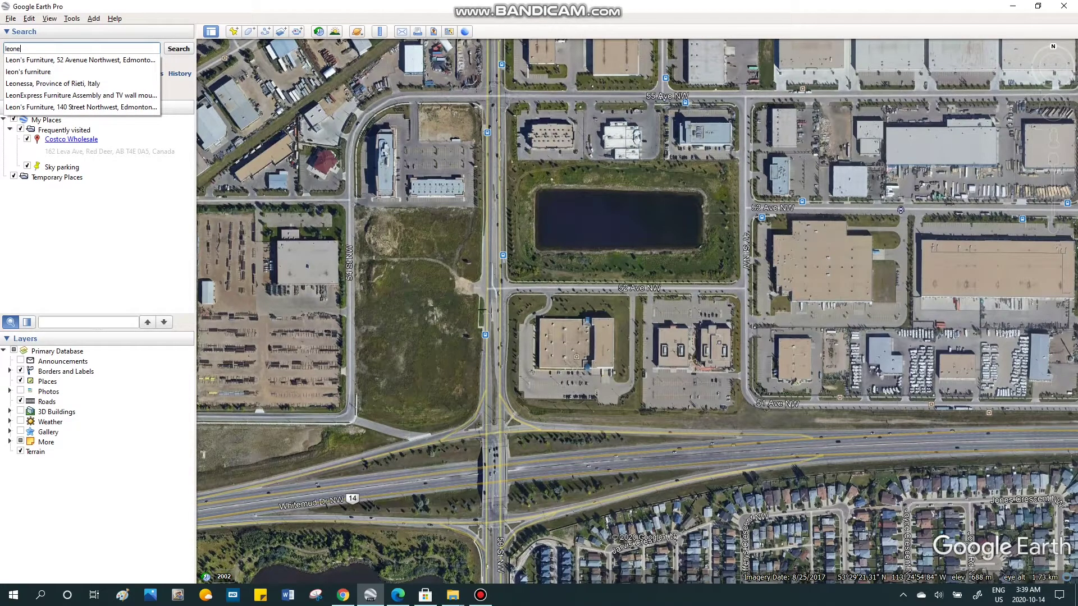
- Search for the Leon's Furniture, 52 Avenue Northwest, Edmonton suggestion and mark it on the map
key("Down")
key("Return")
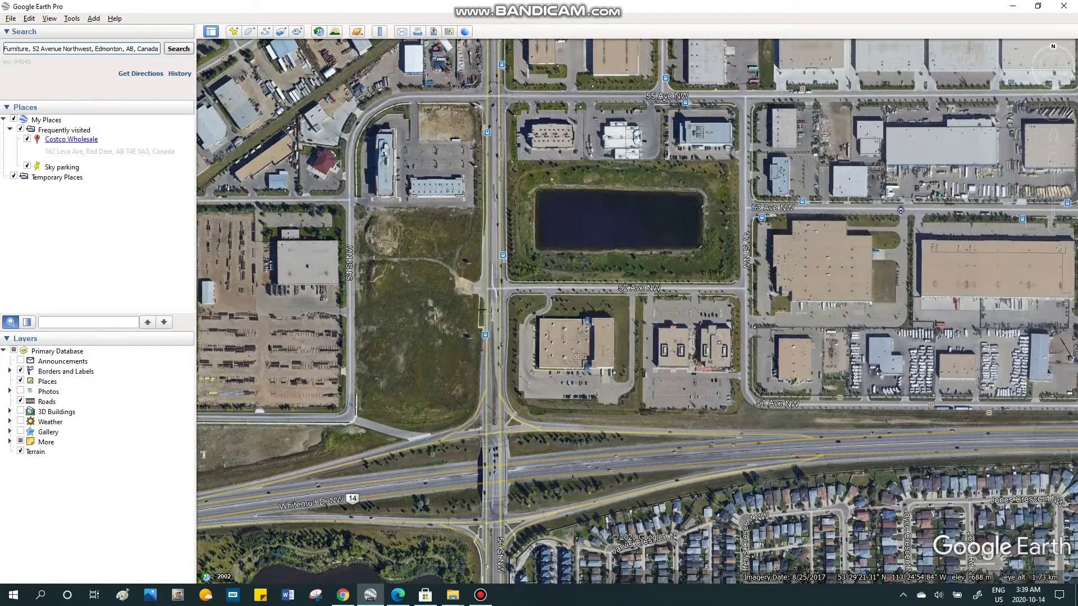
left_click(178, 49)
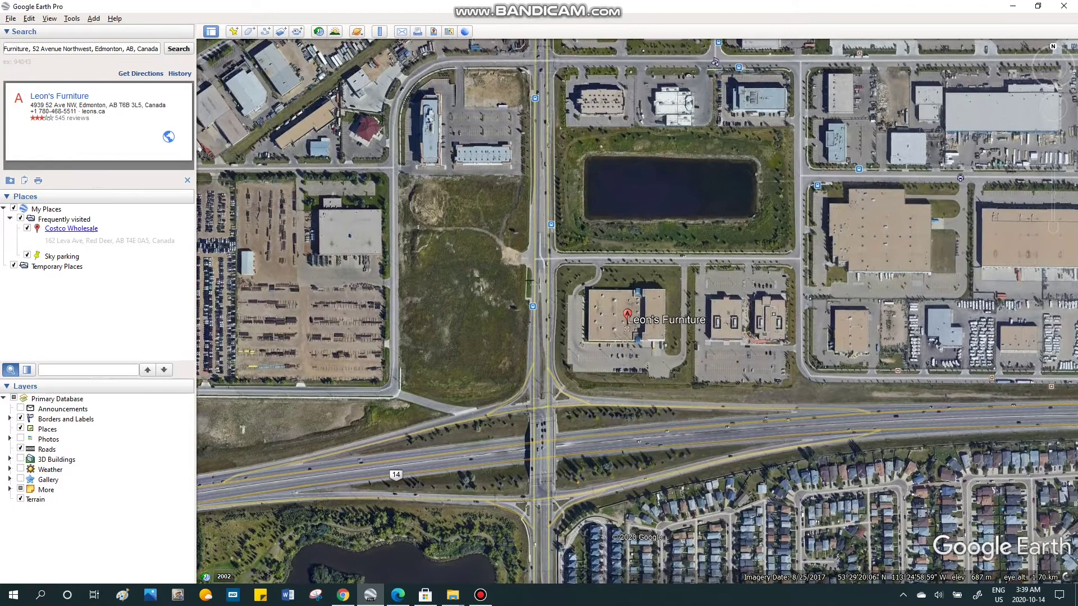
- Save the Leon's Furniture result to My Places and move it into Frequently visited above Sky parking
right_click(91, 95)
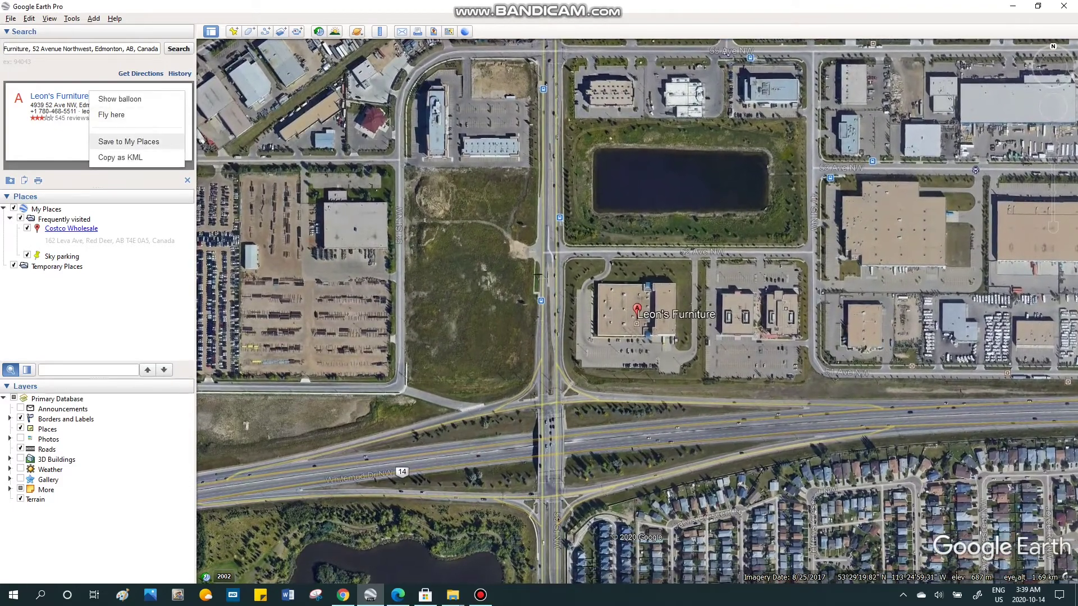
left_click(128, 141)
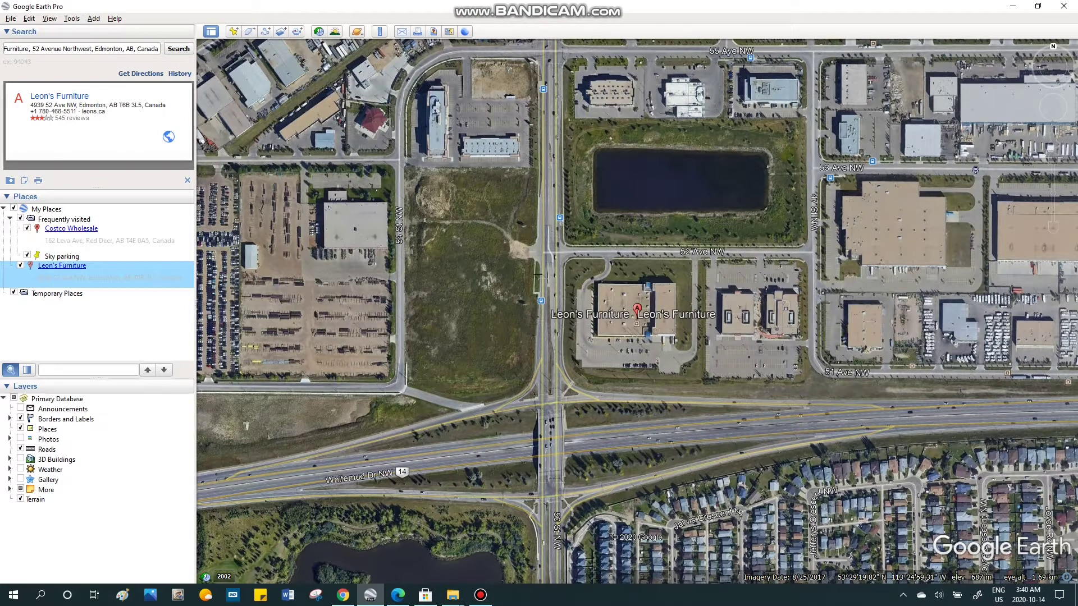
left_click_drag(62, 265, 61, 251)
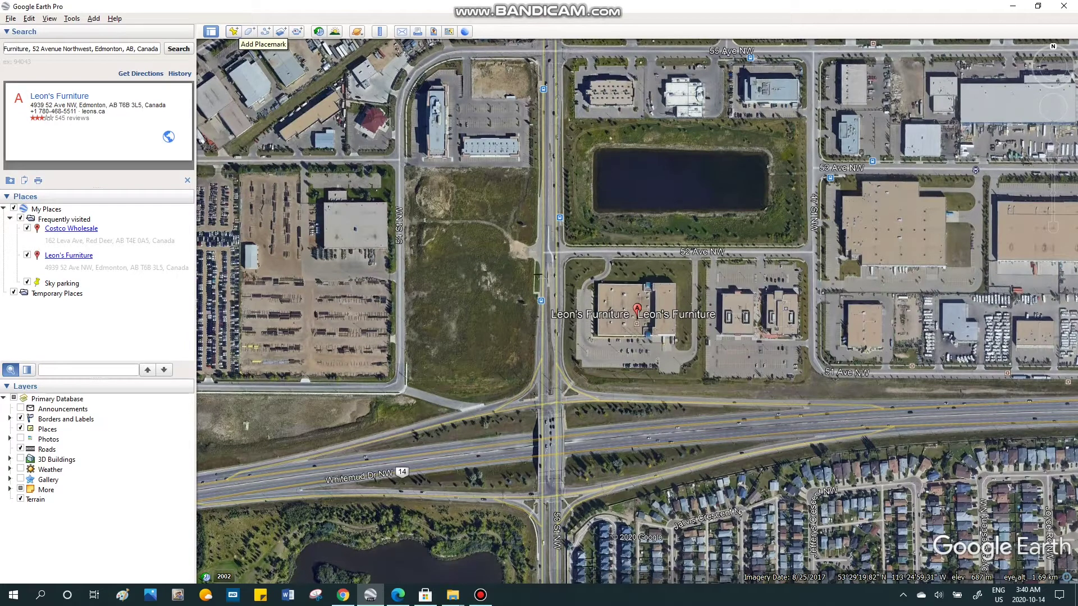
left_click(232, 30)
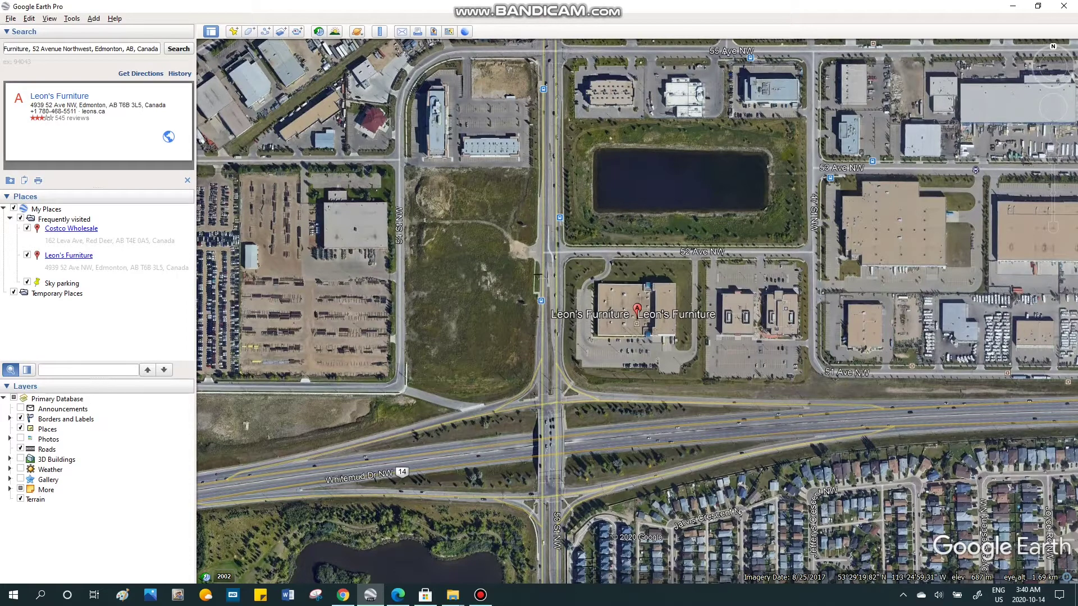
- Start saving the Frequently visited folder as a file named PersonalPOIs
right_click(58, 220)
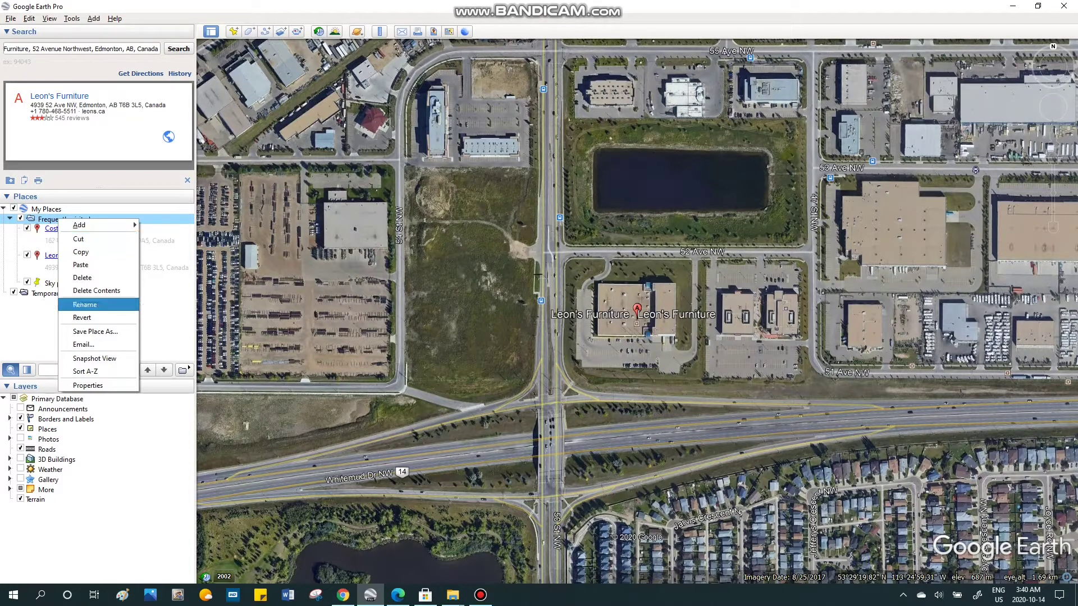
left_click(94, 331)
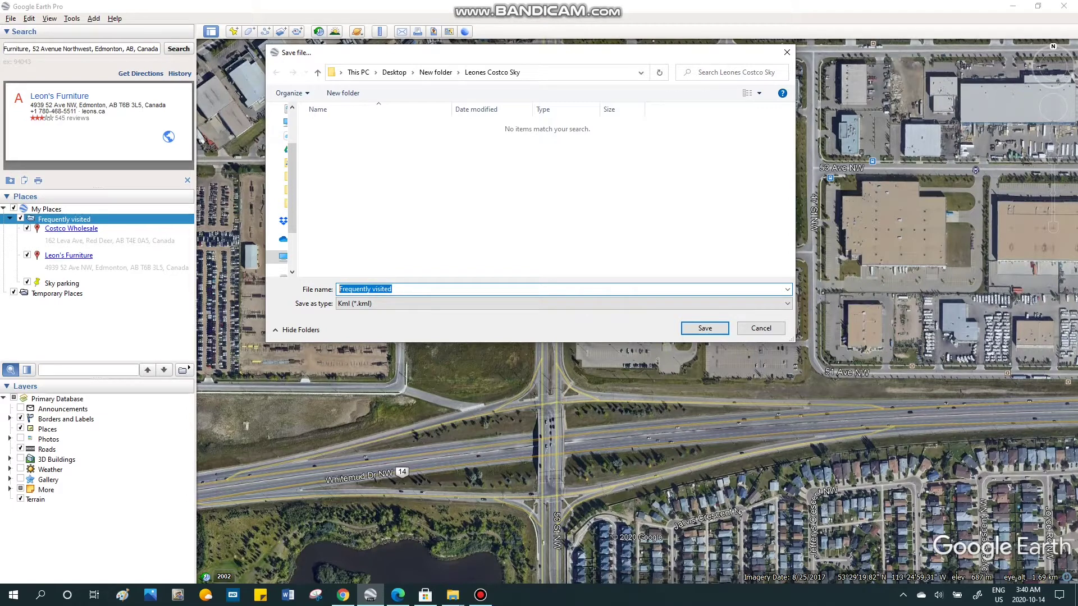
right_click(370, 289)
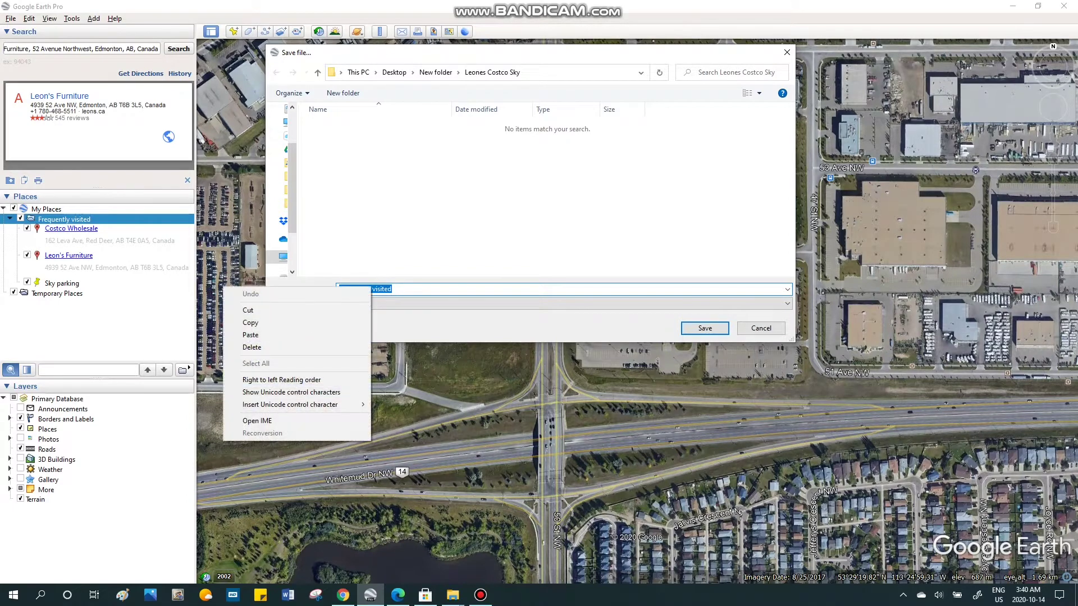
left_click(250, 334)
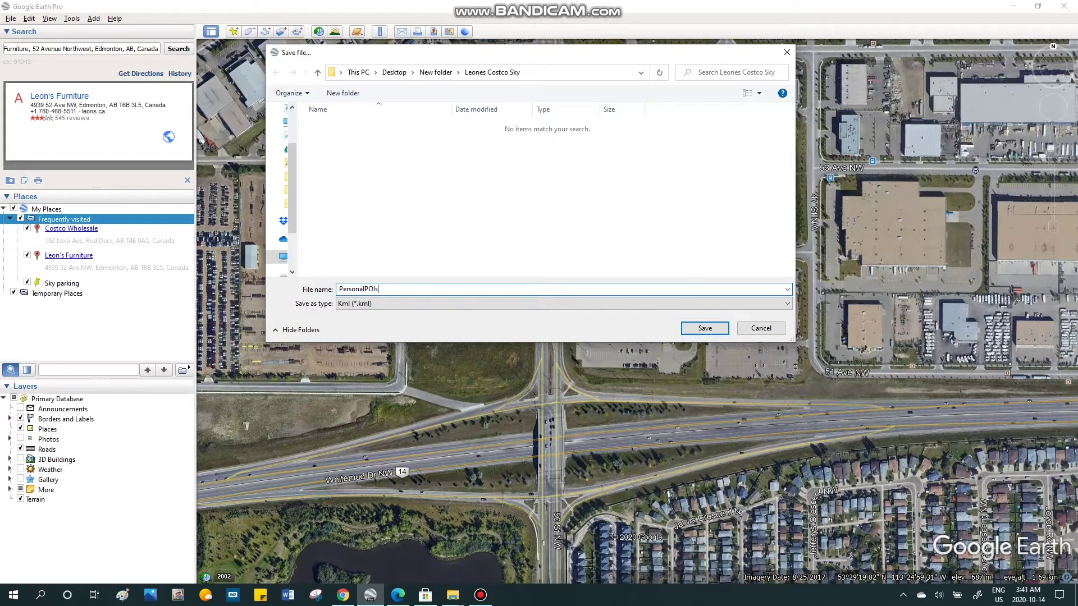
- Keep the file type as Kml and save PersonalPOIs into the Leones Costco Sky folder
key("Tab")
key("alt+Down")
key("Return")
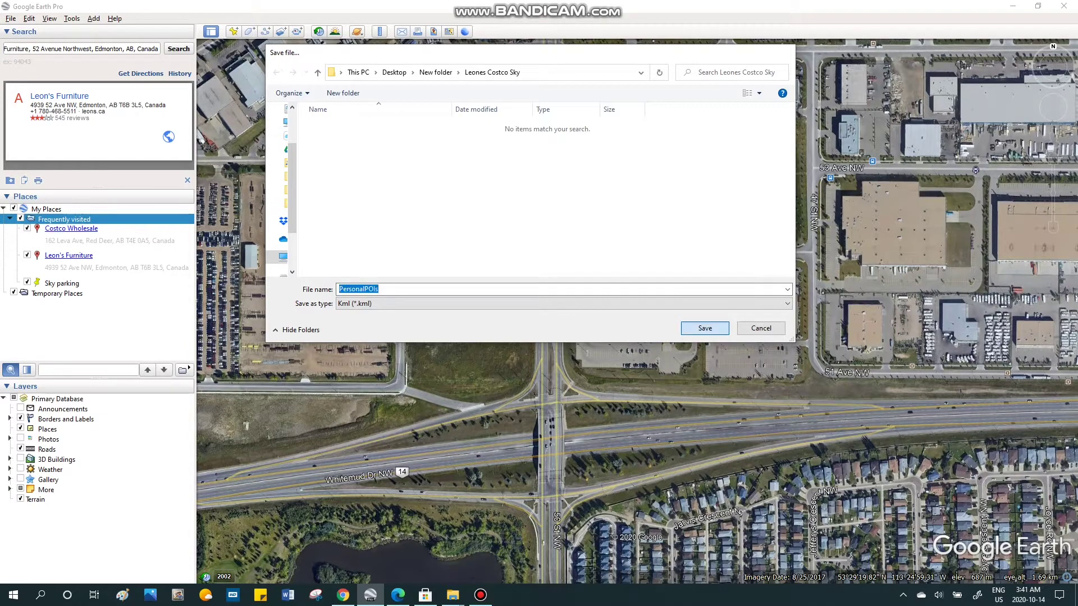
key("Return")
- Switch from Google Earth to the MB POI Loader download page in Chrome
left_click(452, 595)
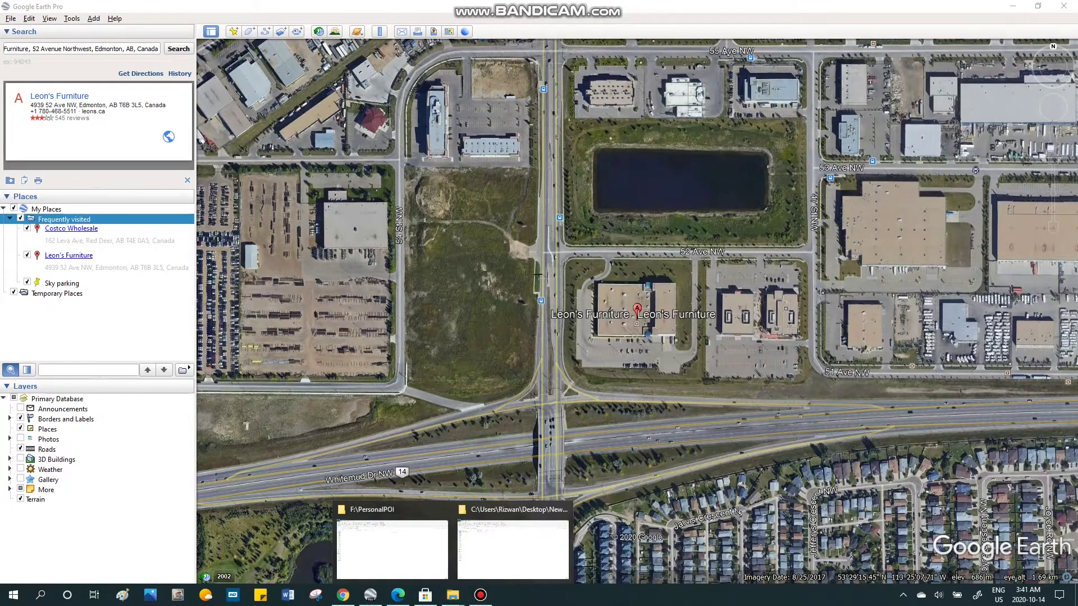
left_click(480, 594)
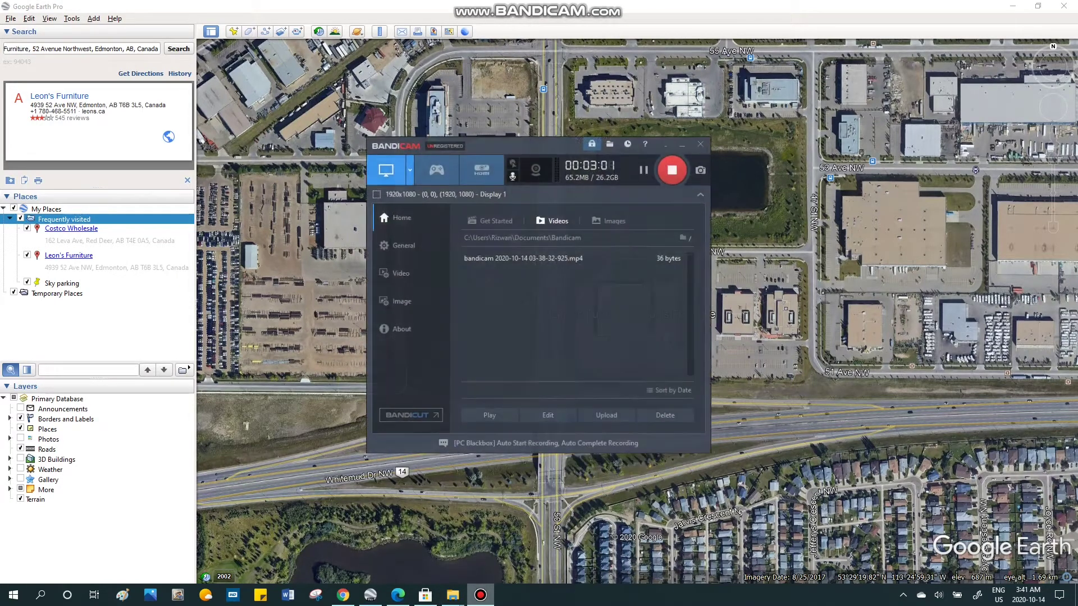
left_click(480, 595)
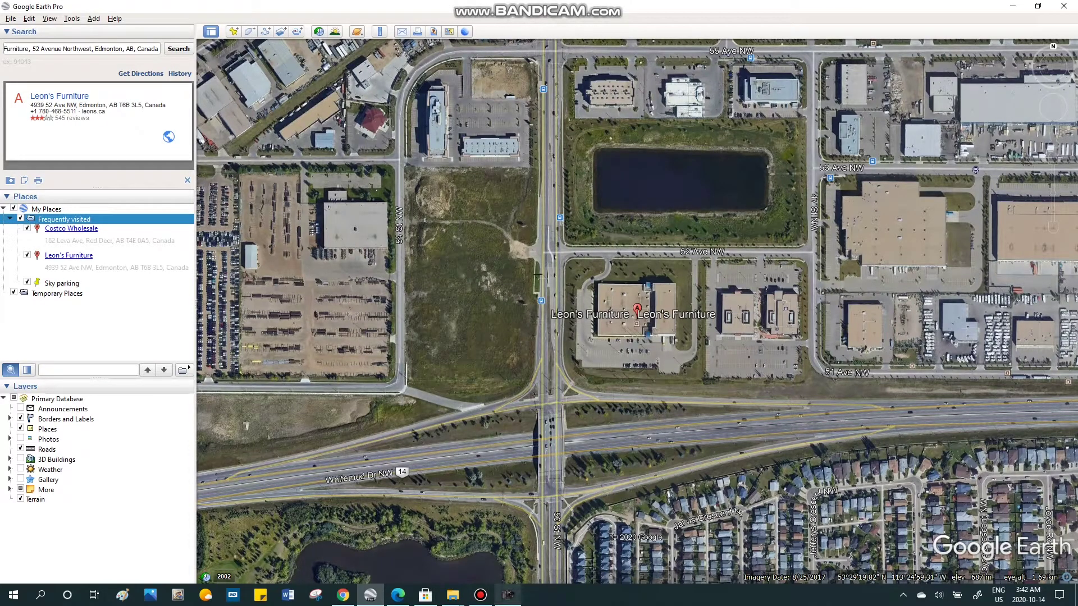
left_click(480, 595)
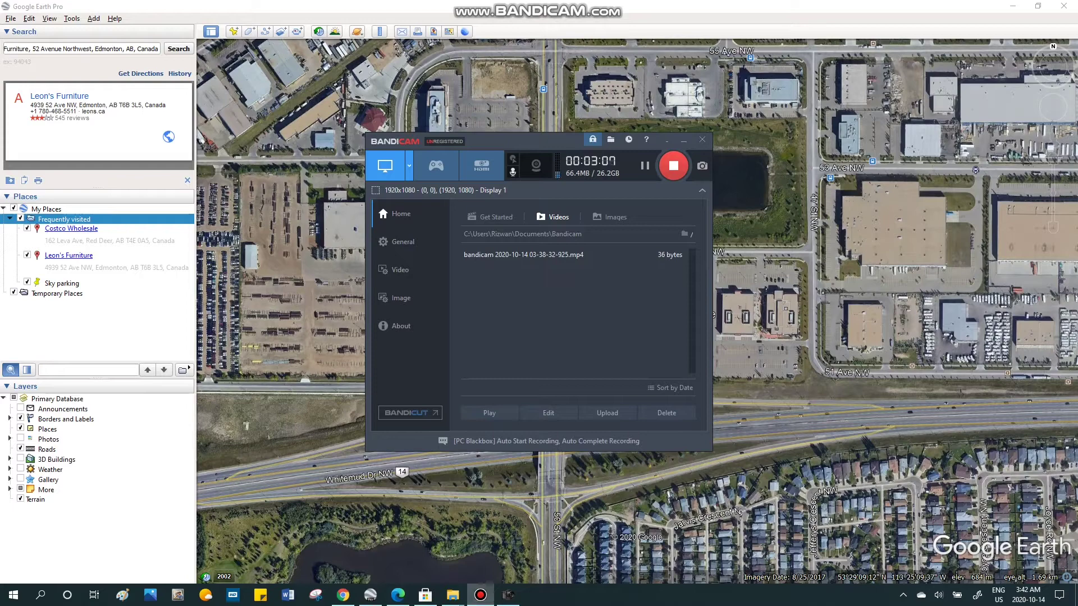
left_click(481, 595)
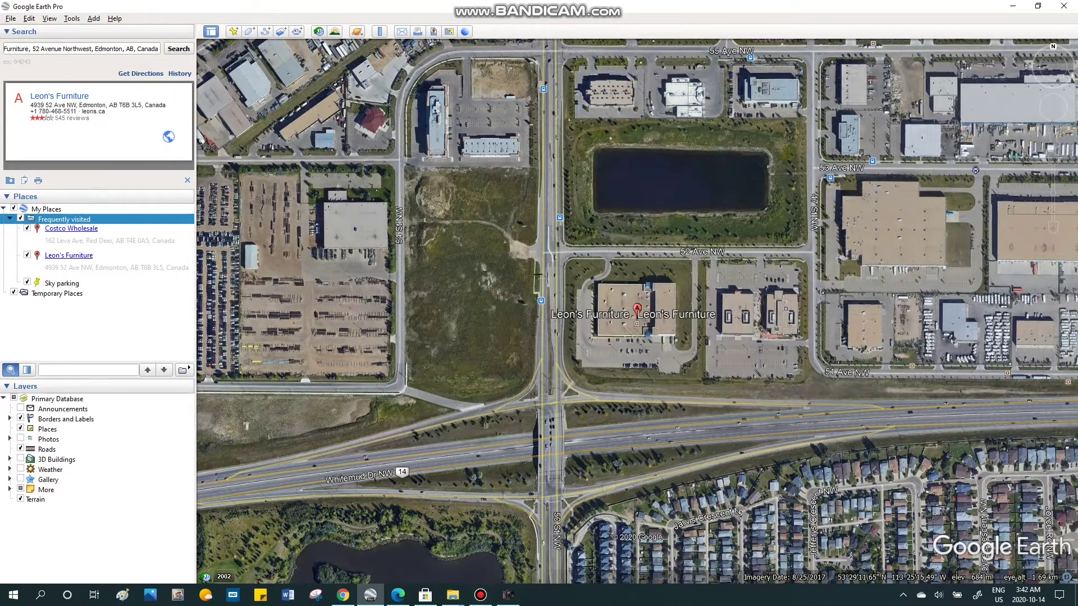
left_click(342, 595)
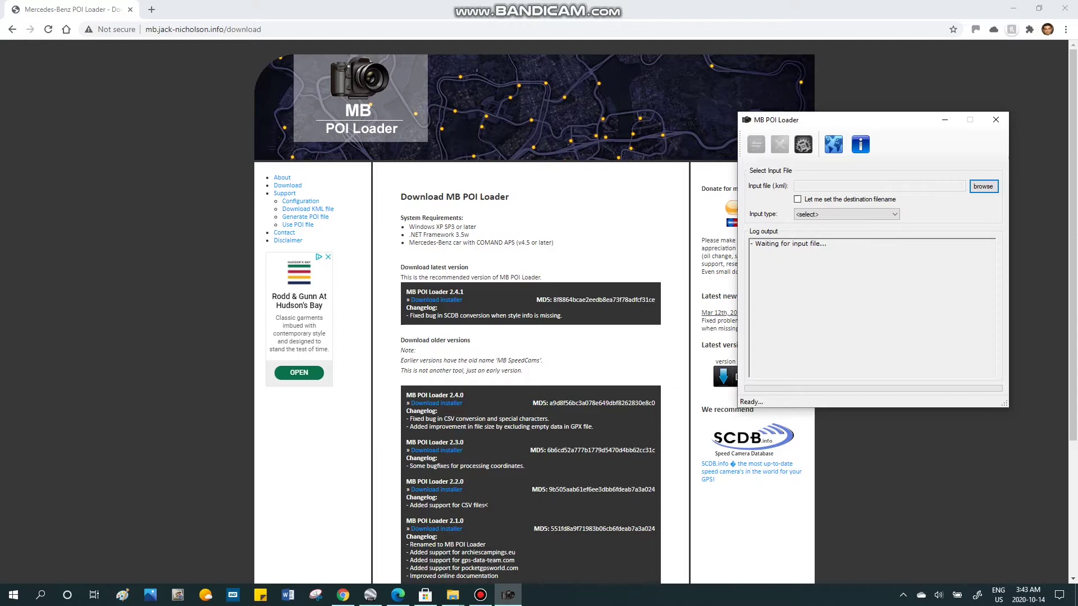
- Move the MB POI Loader converter window toward the centre of the screen
left_click_drag(850, 123, 499, 108)
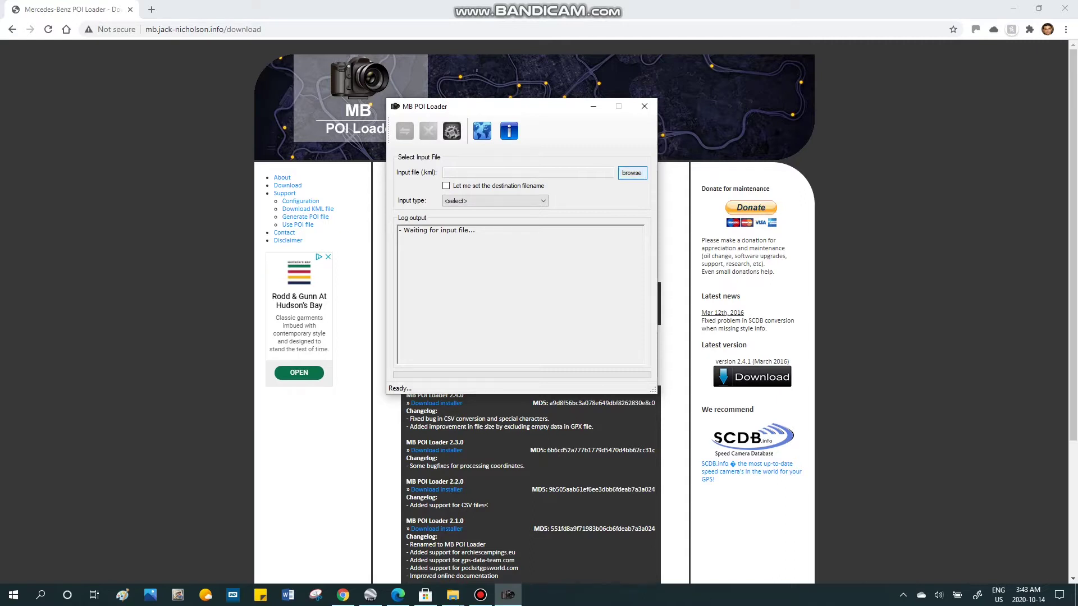
- Browse to Leones Costco Sky and load the PersonalPOIs KML file as the converter's input file
left_click(632, 172)
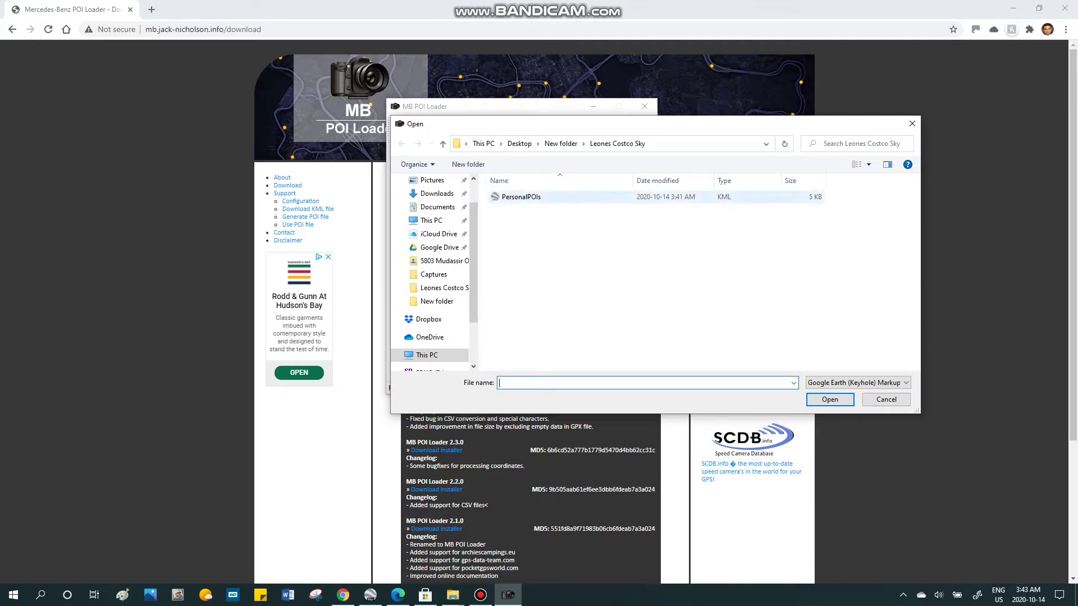
left_click(527, 197)
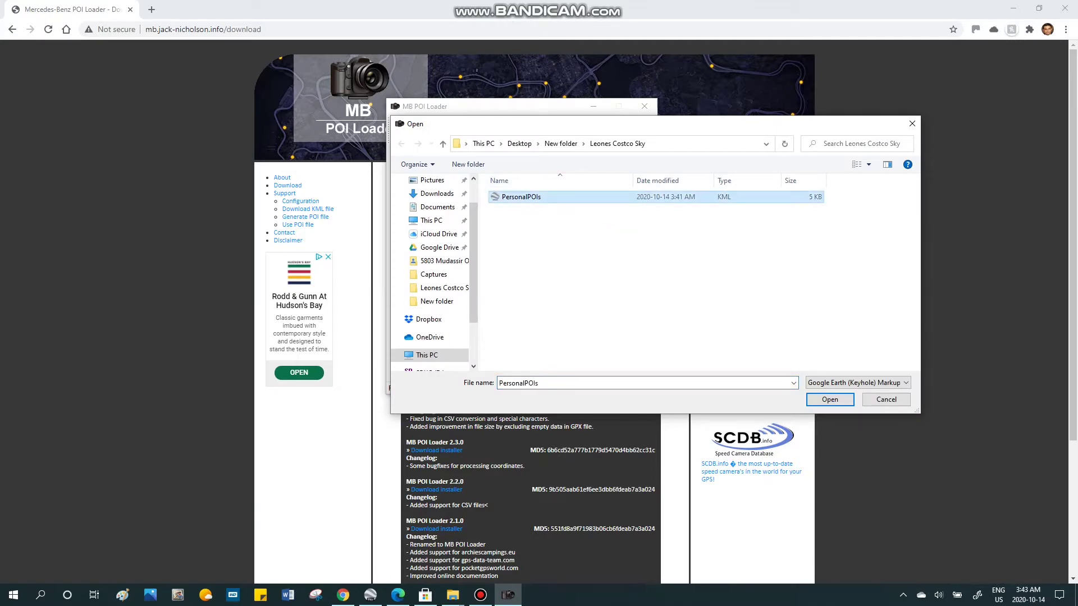
left_click_drag(480, 253, 432, 253)
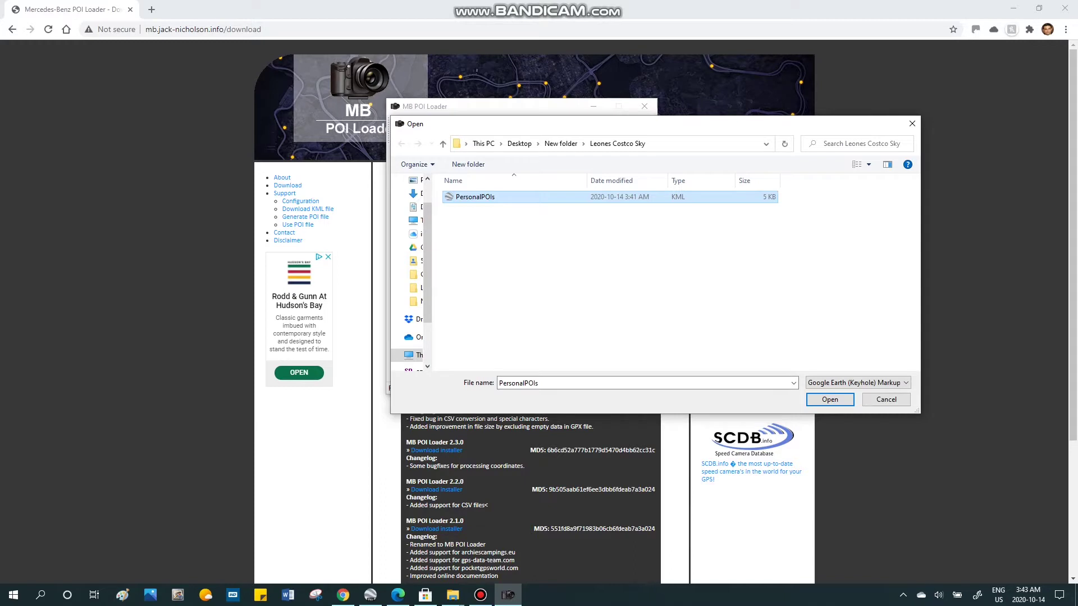
left_click(830, 399)
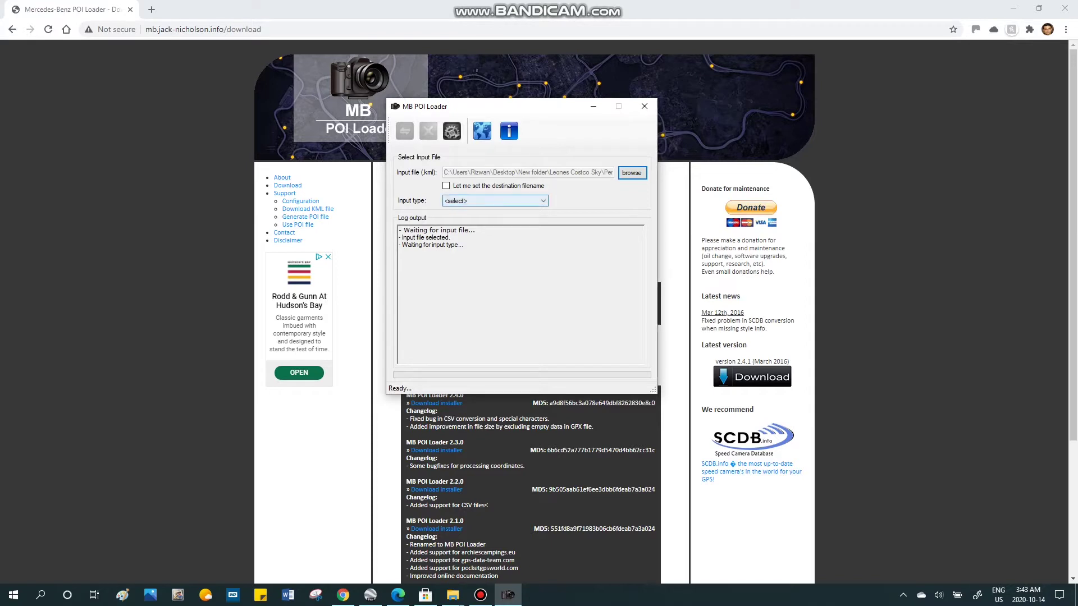
left_click(495, 200)
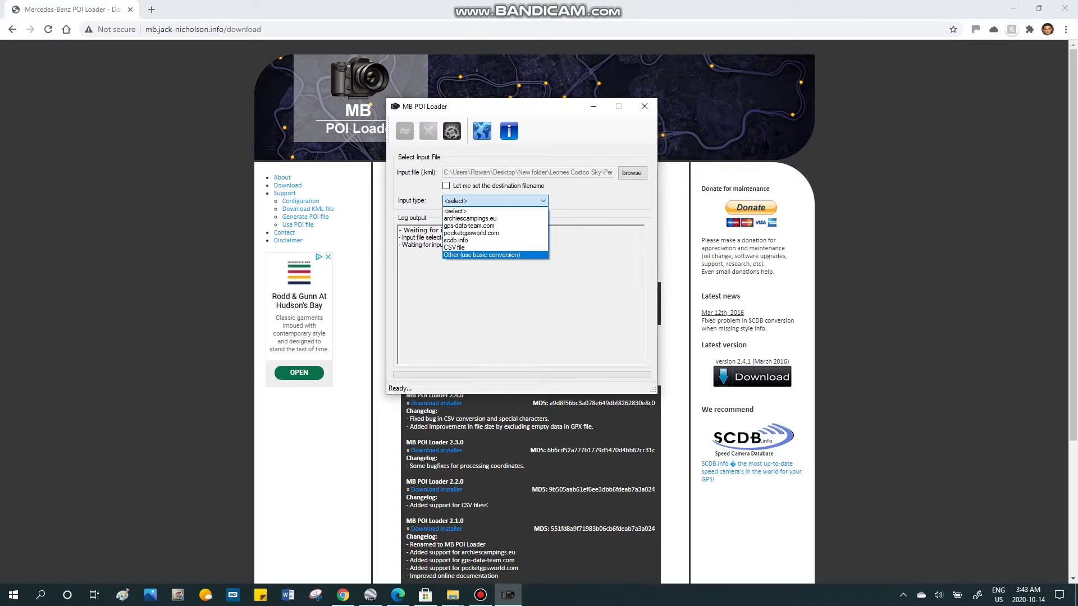
- Choose 'Other (use basic conversion)' as input type and convert the three places into PersonalPOIs.gpx
key("Return")
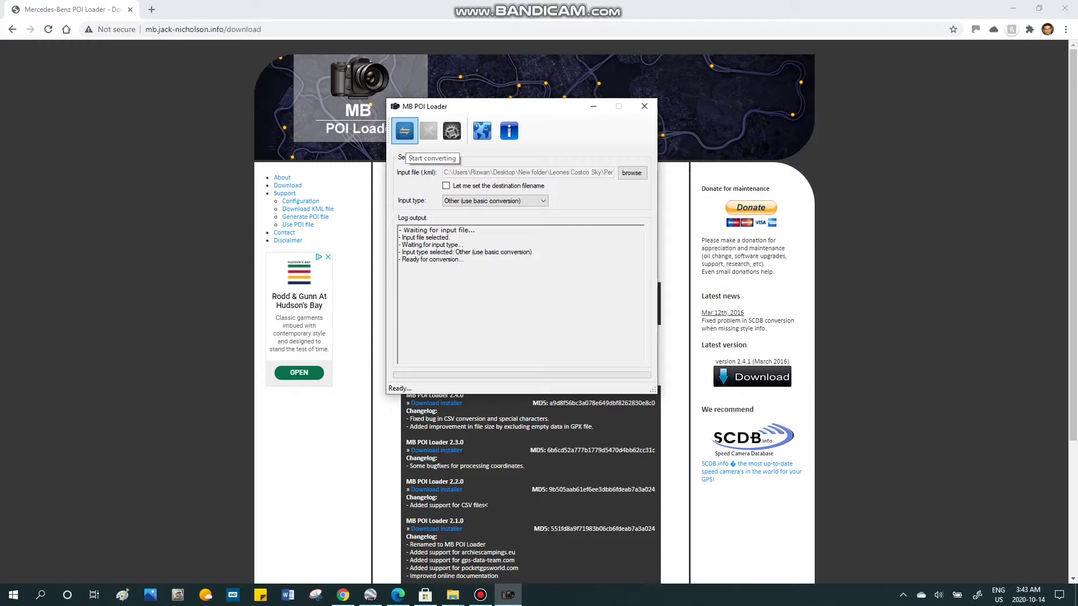
left_click(405, 132)
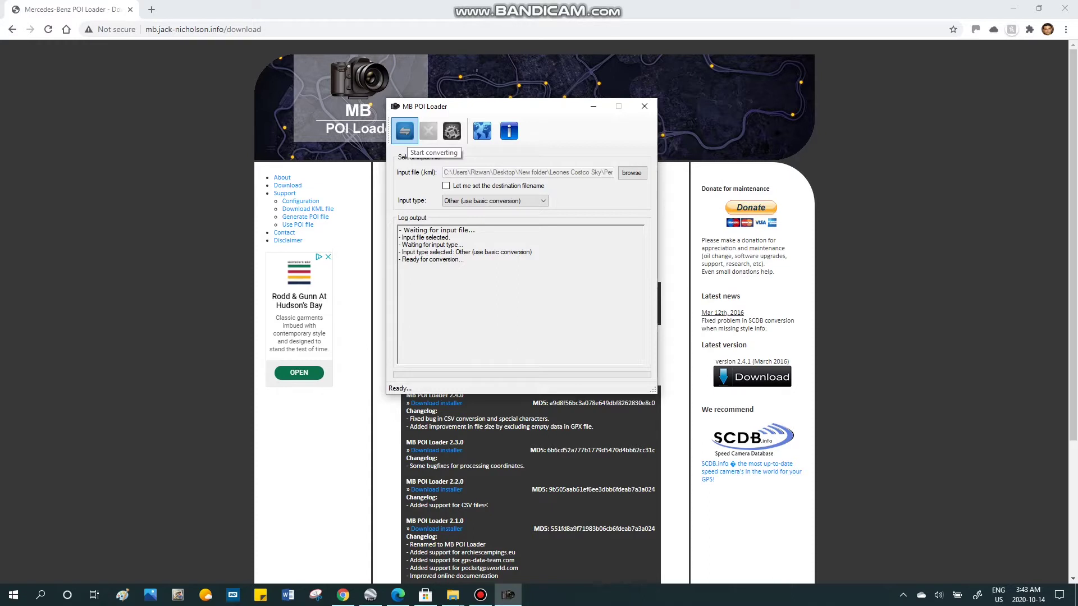
left_click(405, 131)
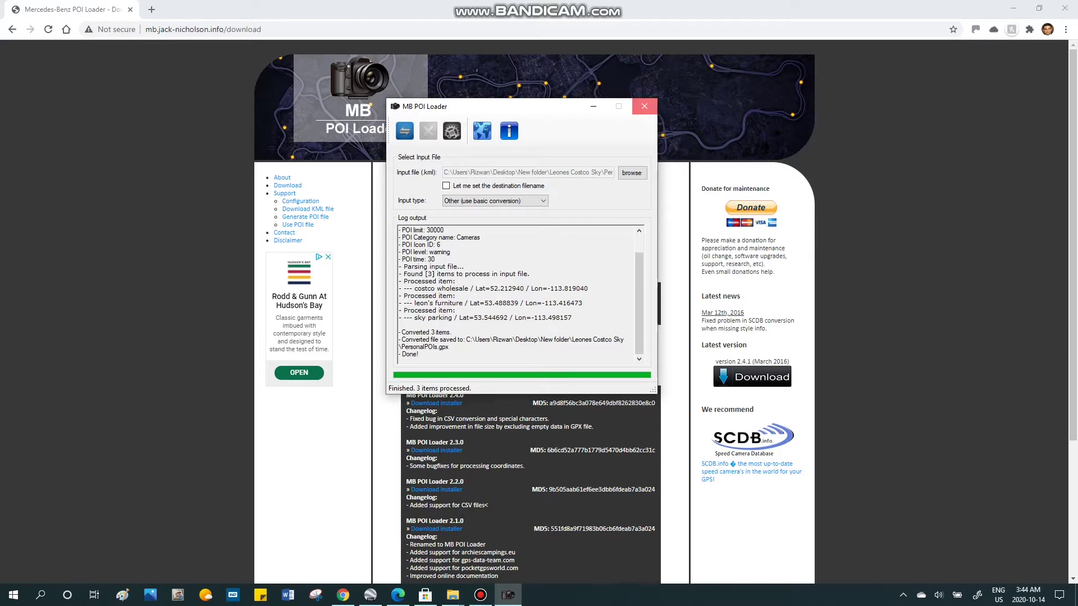
- Close the converter and show the USB F:\PersonalPOI folder beside the Leones Costco Sky folder
left_click(644, 107)
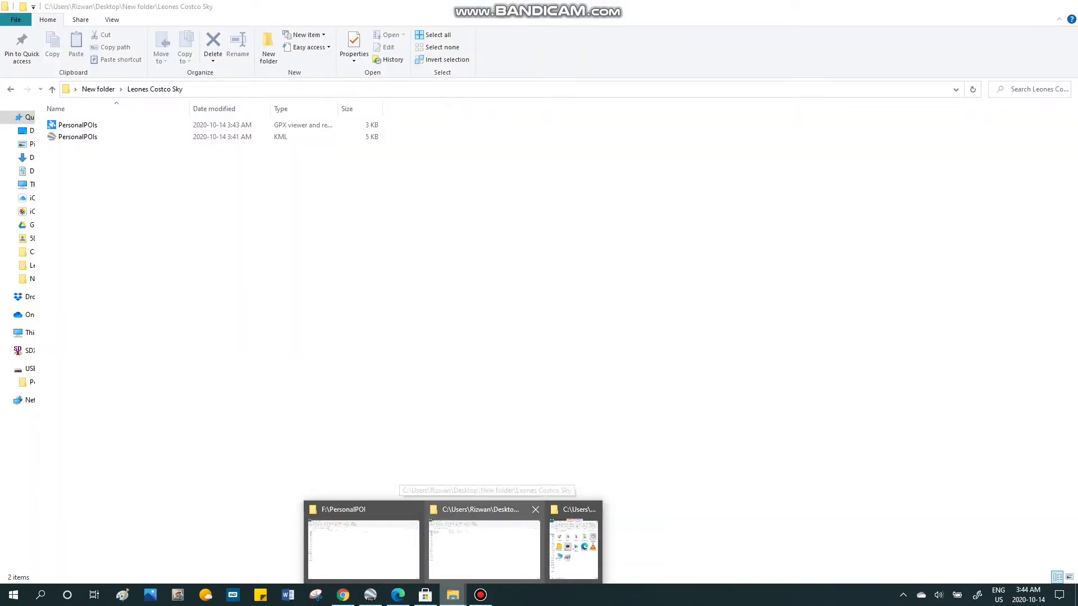
left_click(484, 547)
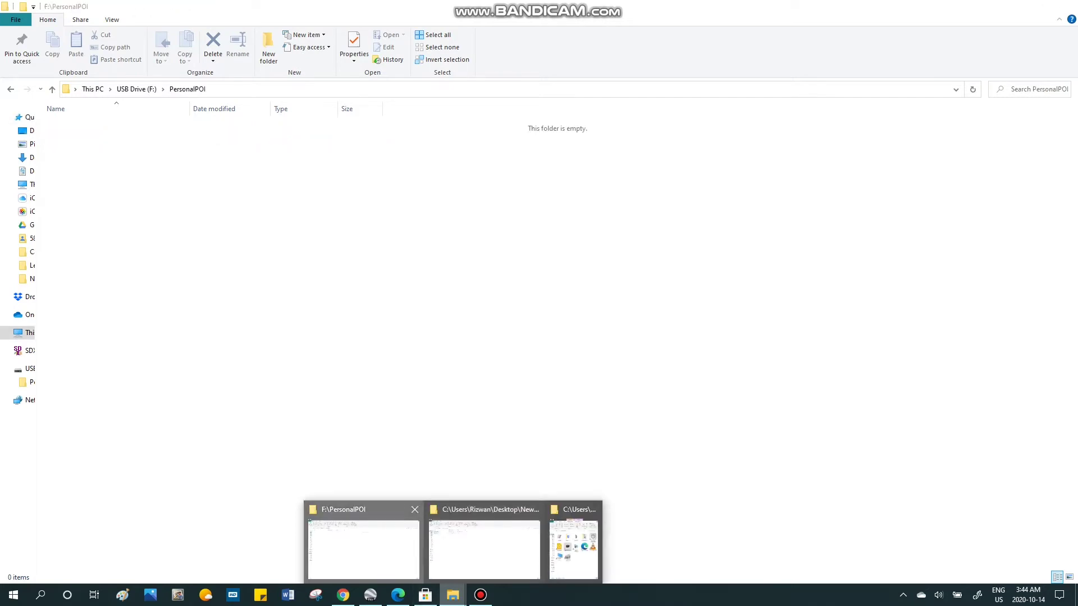
left_click(362, 547)
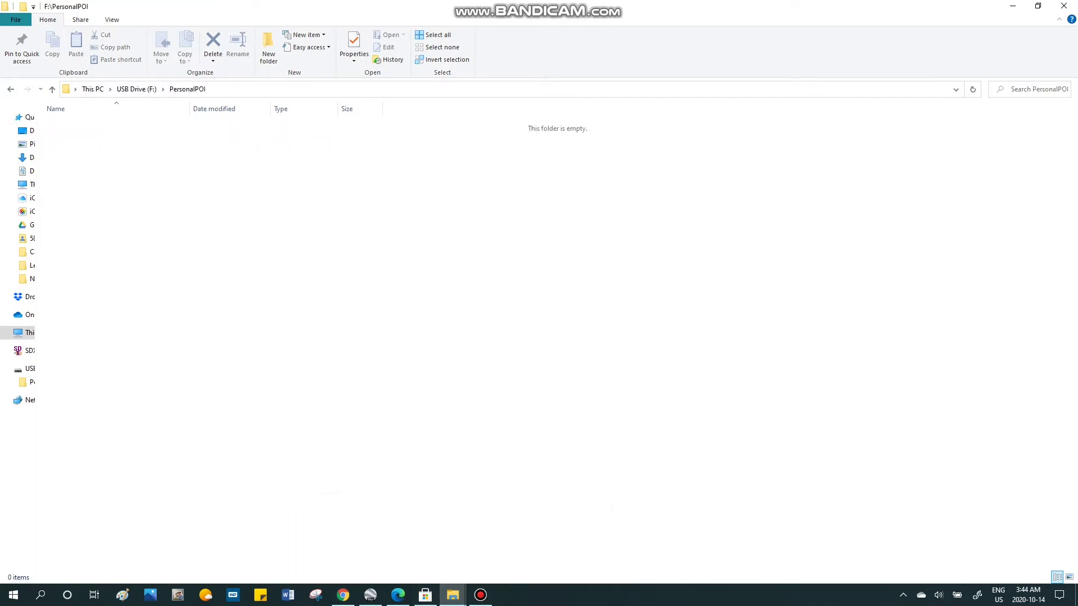
left_click(1038, 6)
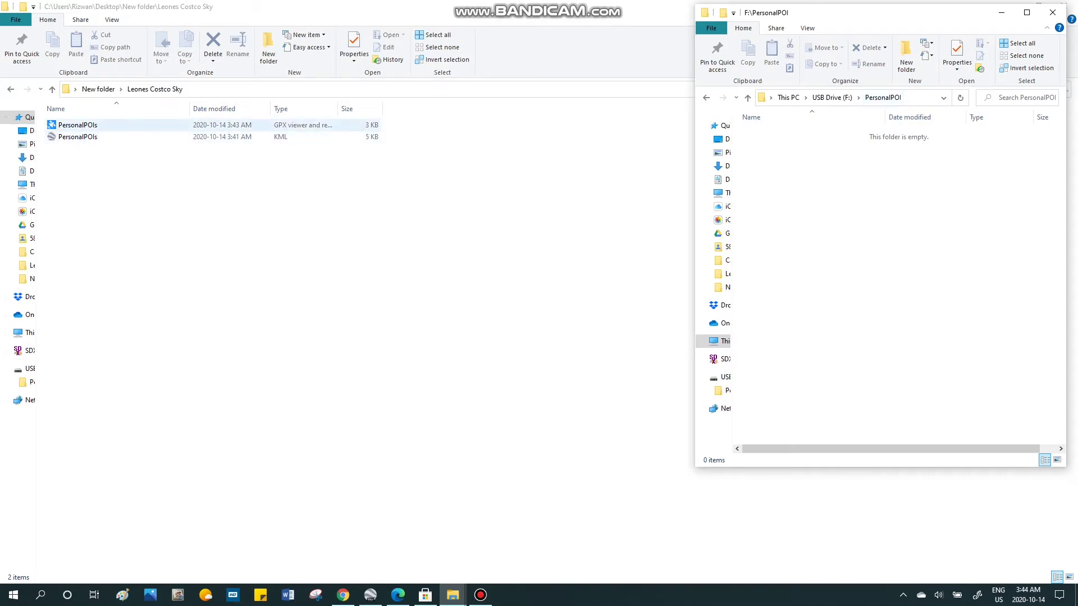
- Copy PersonalPOIs.gpx into the USB PersonalPOI folder and close that folder window
left_click_drag(77, 125, 843, 210)
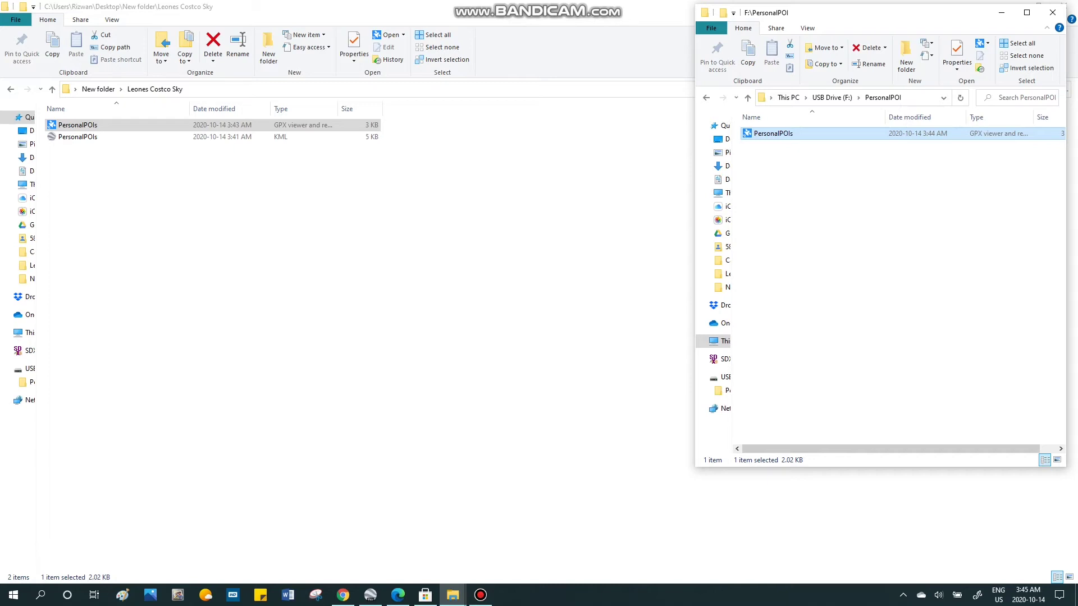
key("alt+F4")
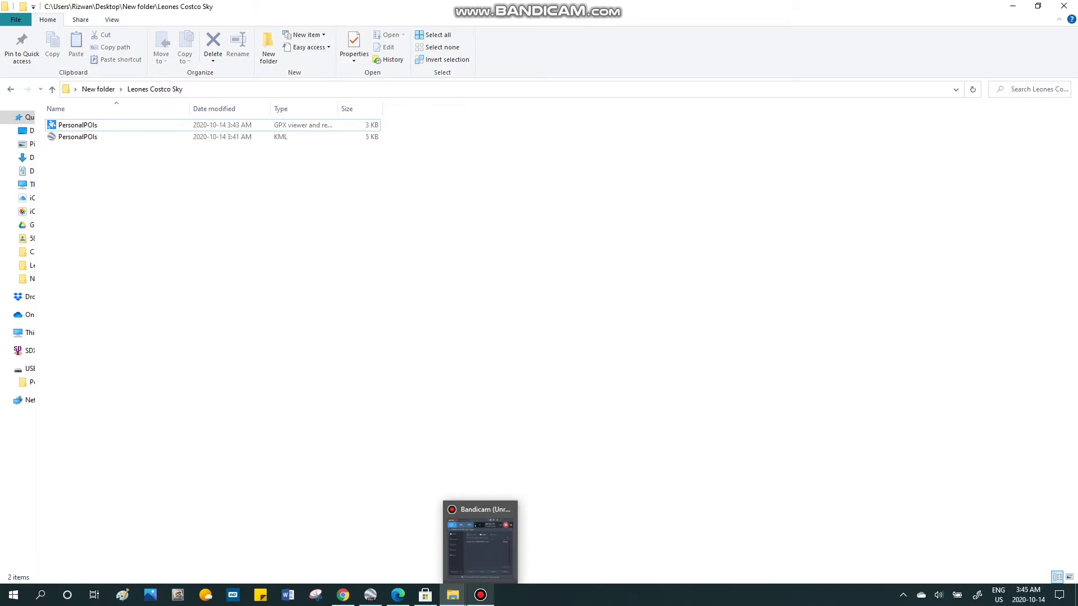
- Switch to the Mercedes COMAND display showing the navigation map around Ponoka
left_click(480, 595)
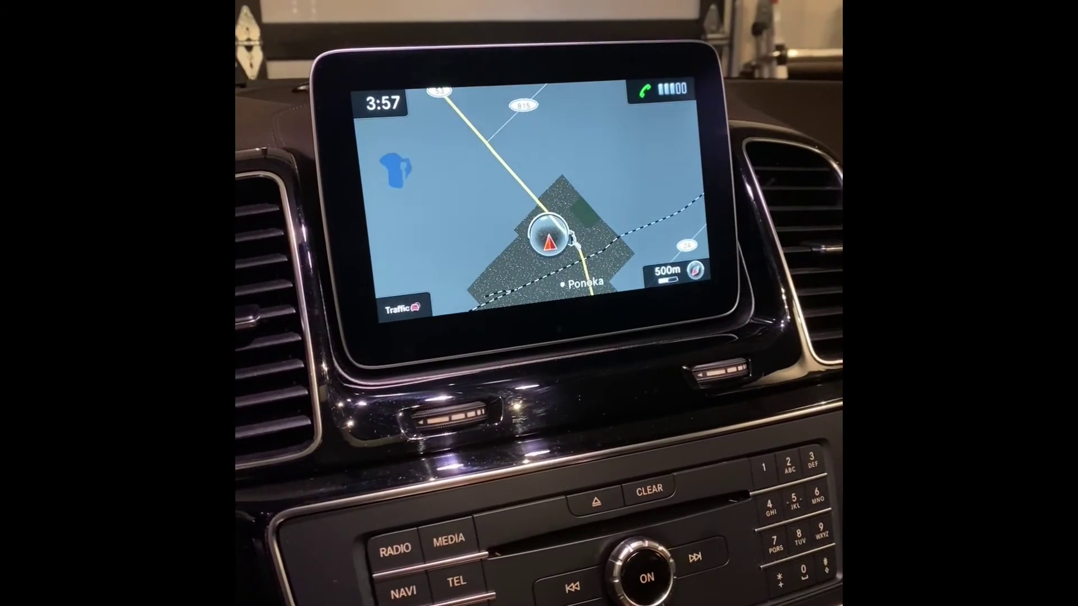
- Reach the Cameras list of imported places under Destination > From Memory Card
key("Return")
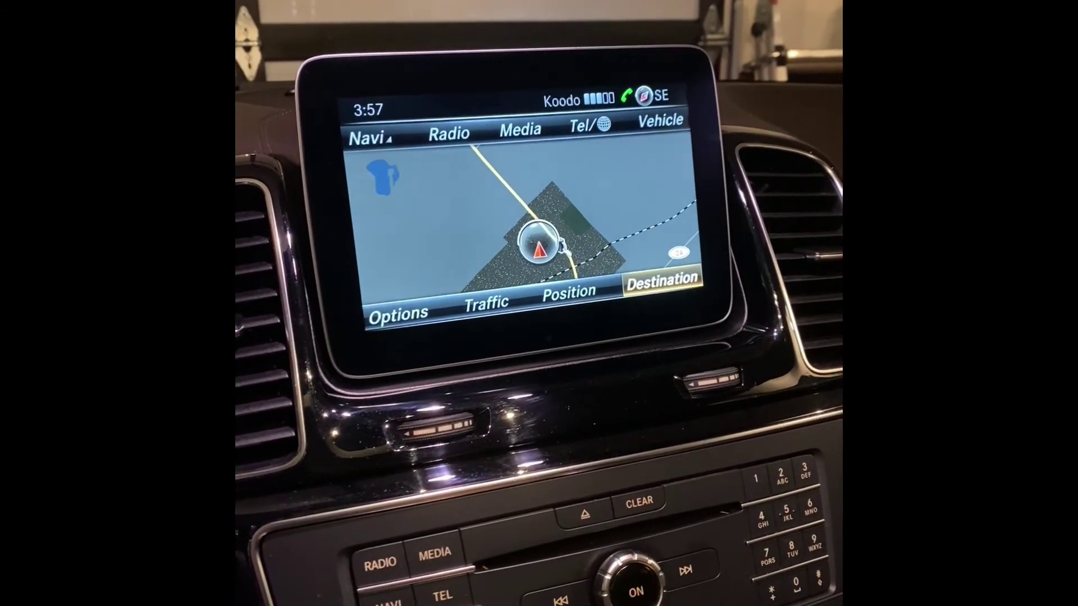
key("Return")
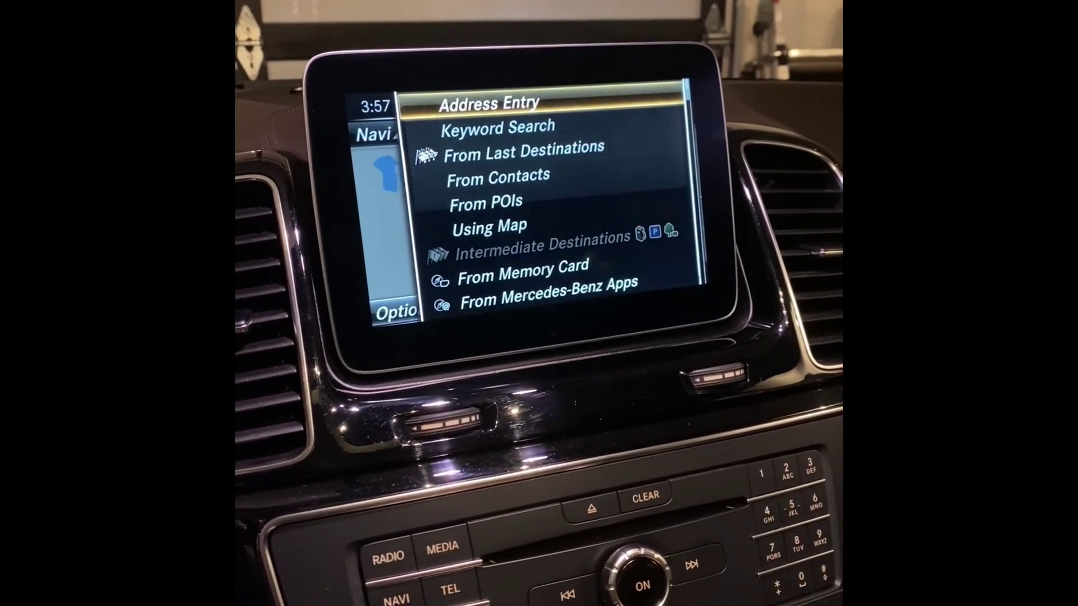
key("Down")
key("Down")
key("Down")
key("Down")
key("Down")
key("Down")
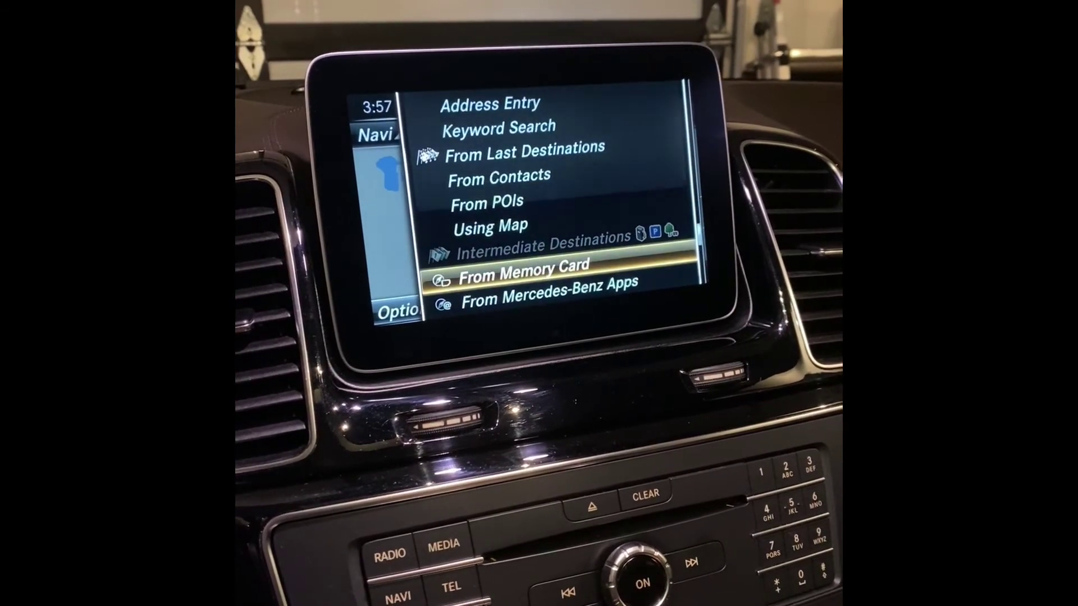
key("Return")
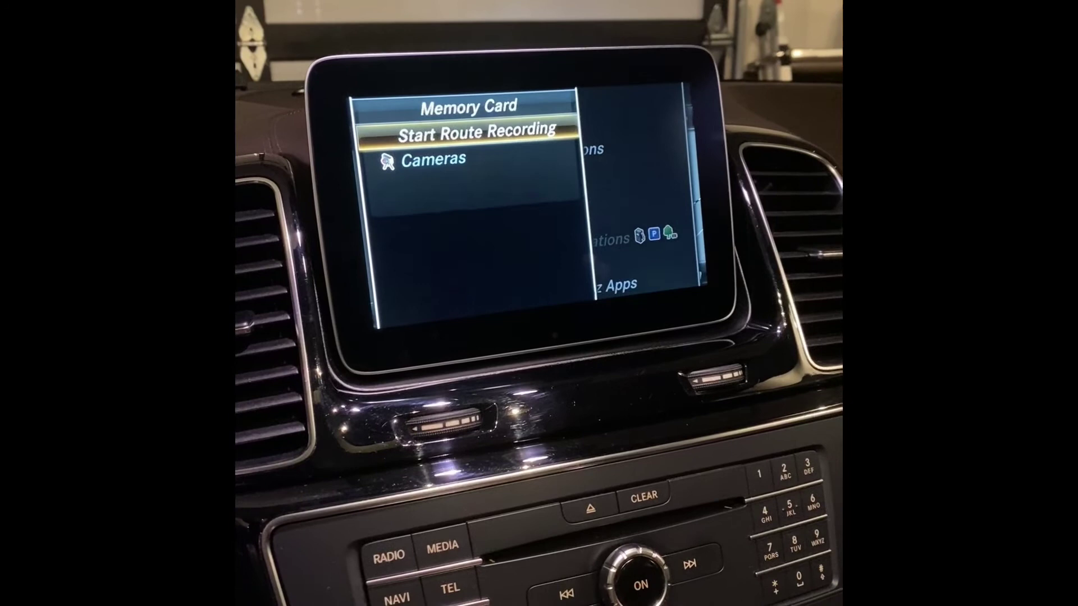
key("Down")
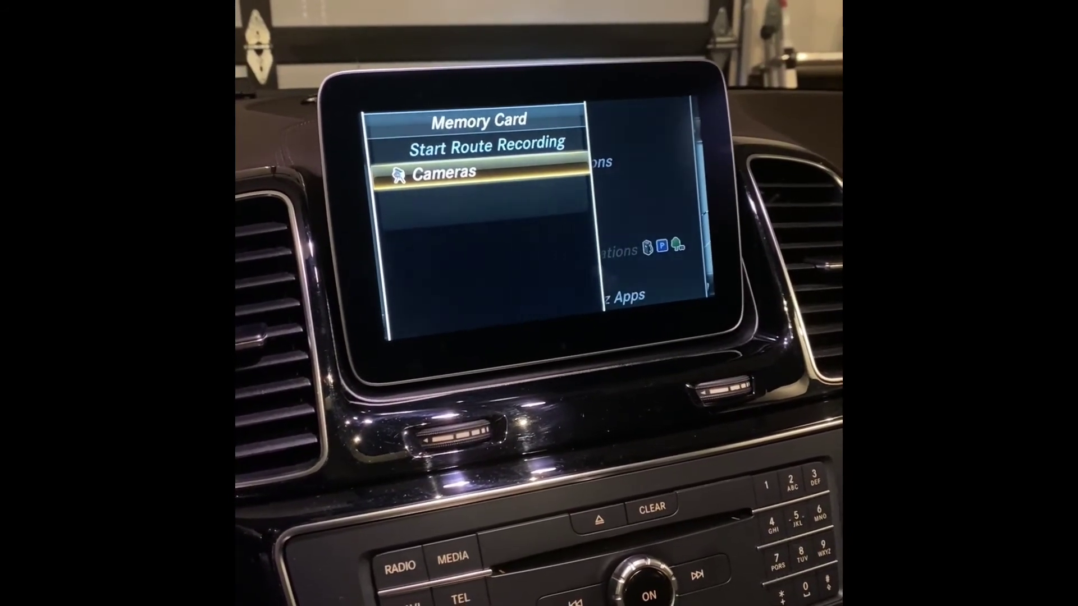
key("Return")
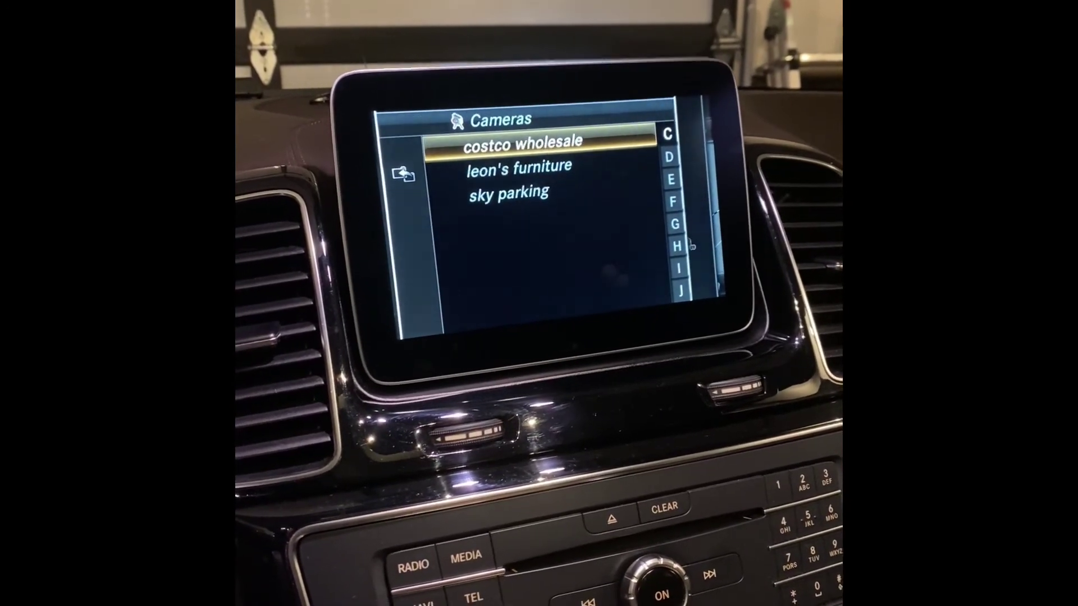
- Browse Costco Wholesale, Leon's Furniture and Sky parking, then show Leon's Furniture details
key("Down")
key("Down")
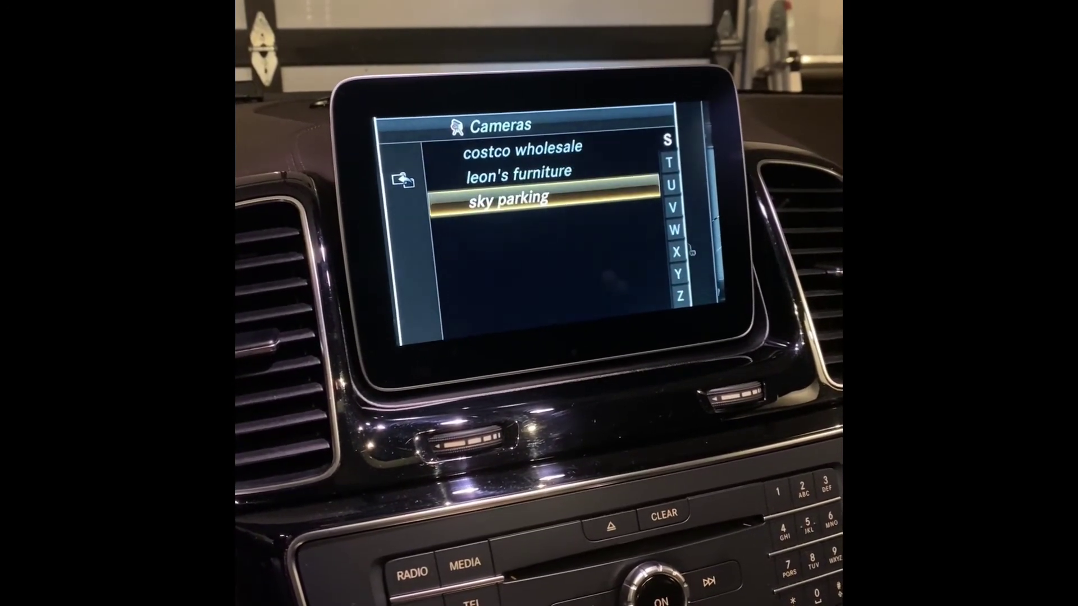
key("Up")
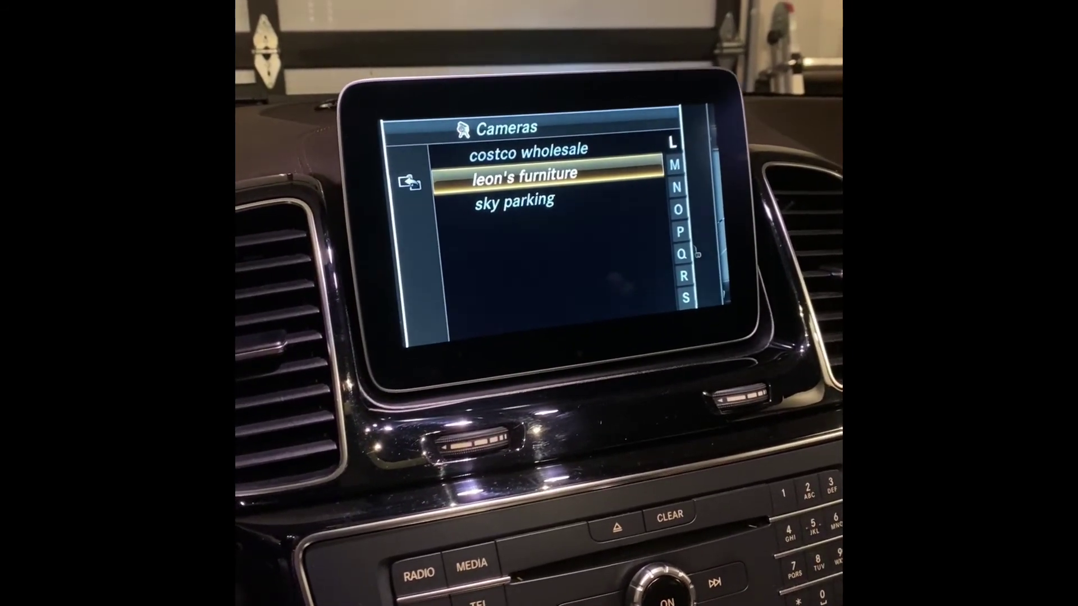
key("Down")
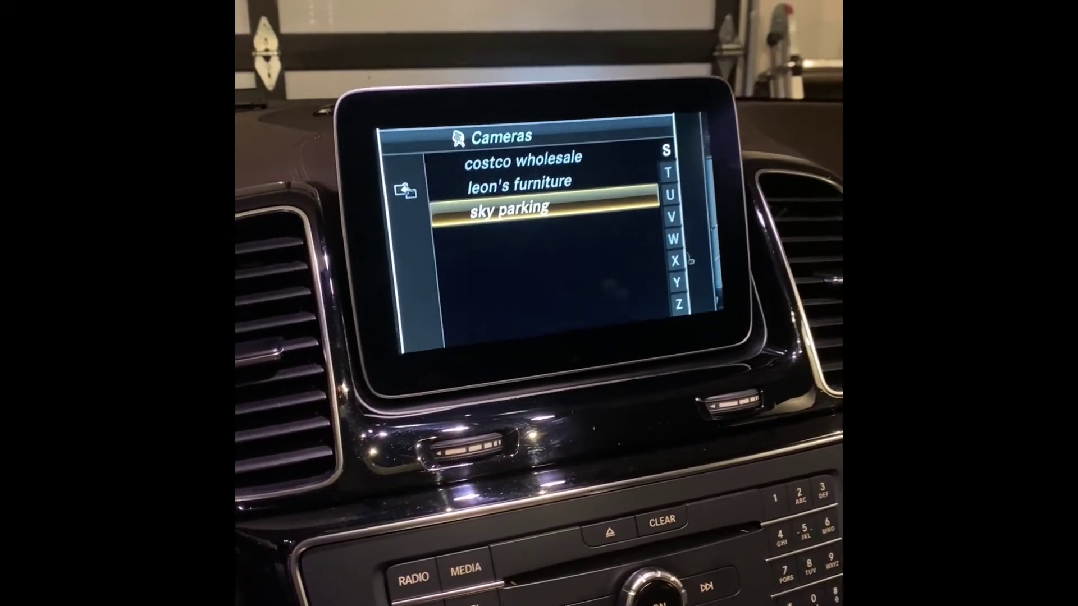
key("Up")
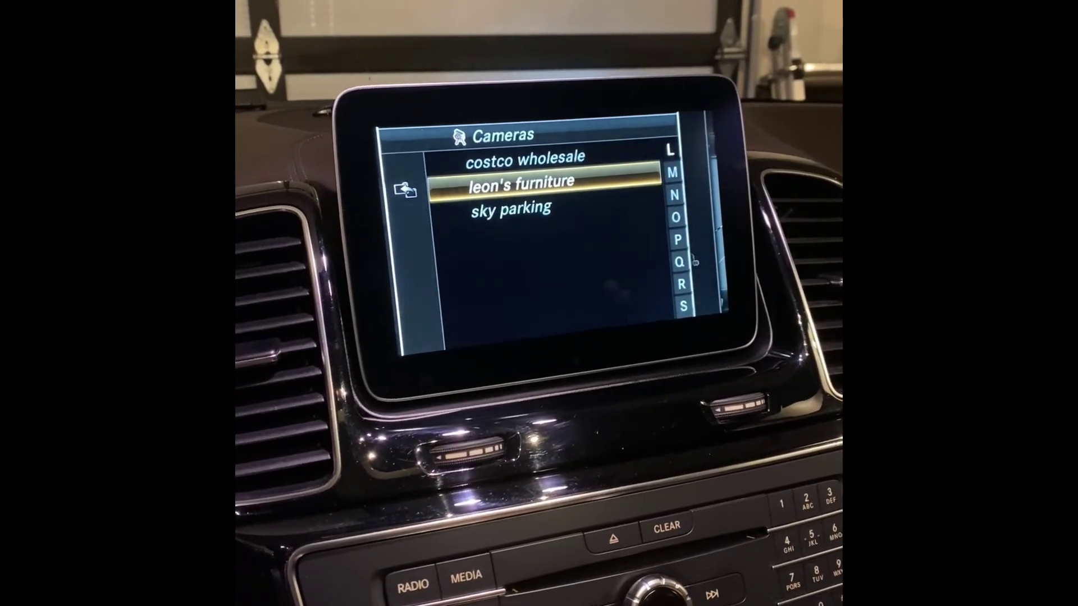
key("Up")
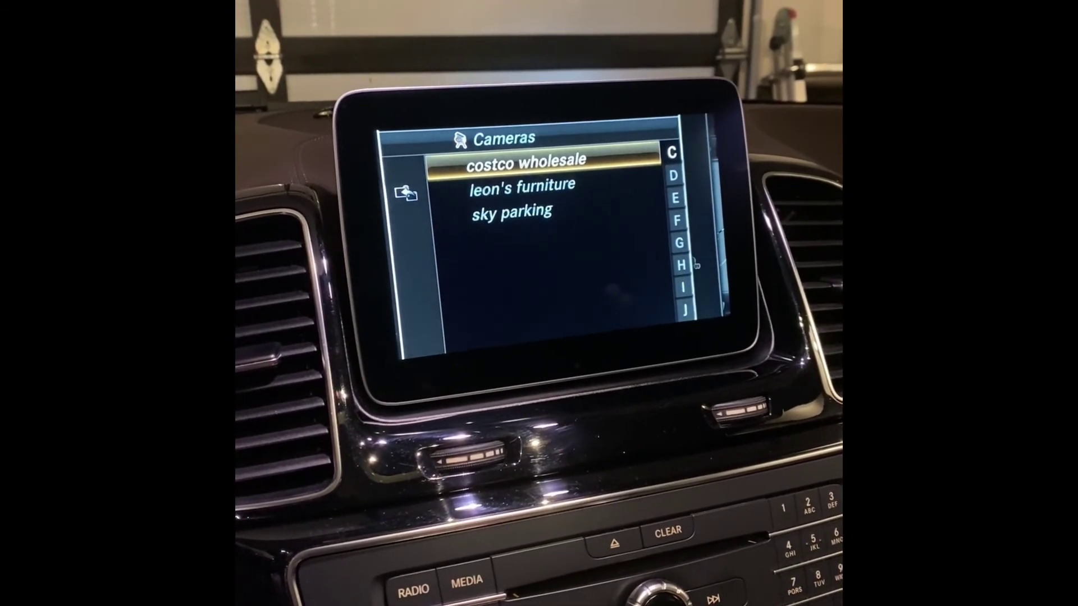
key("Down")
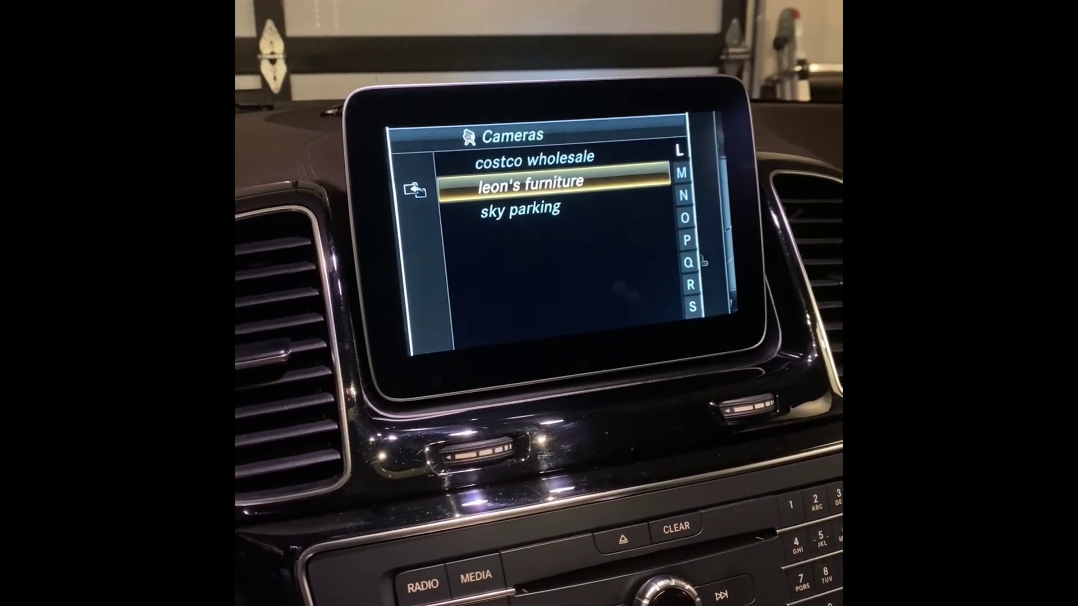
key("Return")
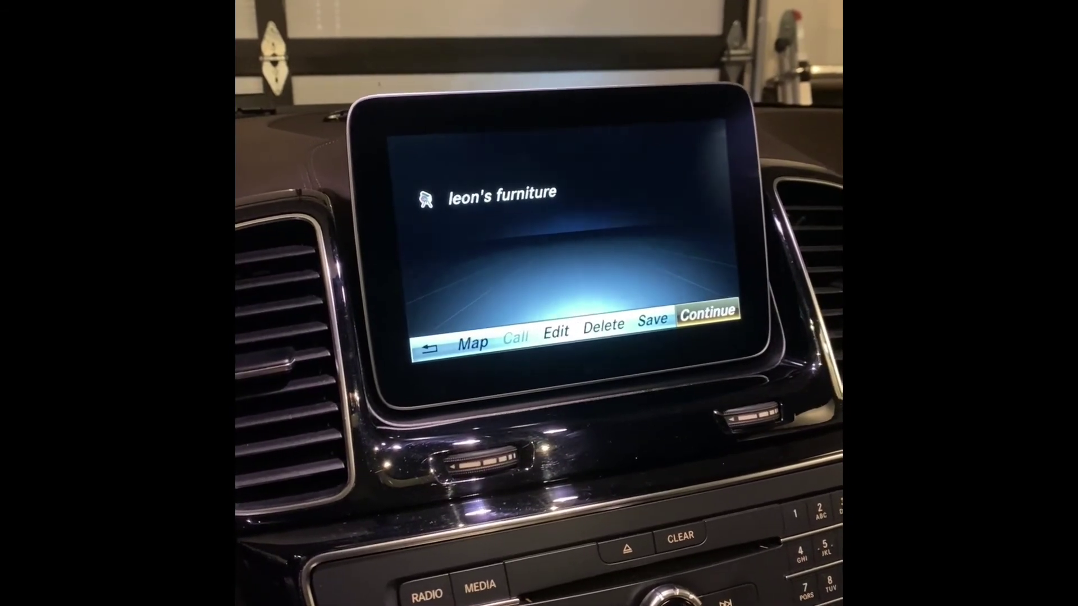
- Choose Continue on Leon's Furniture to start route guidance on the Edmonton map
key("Return")
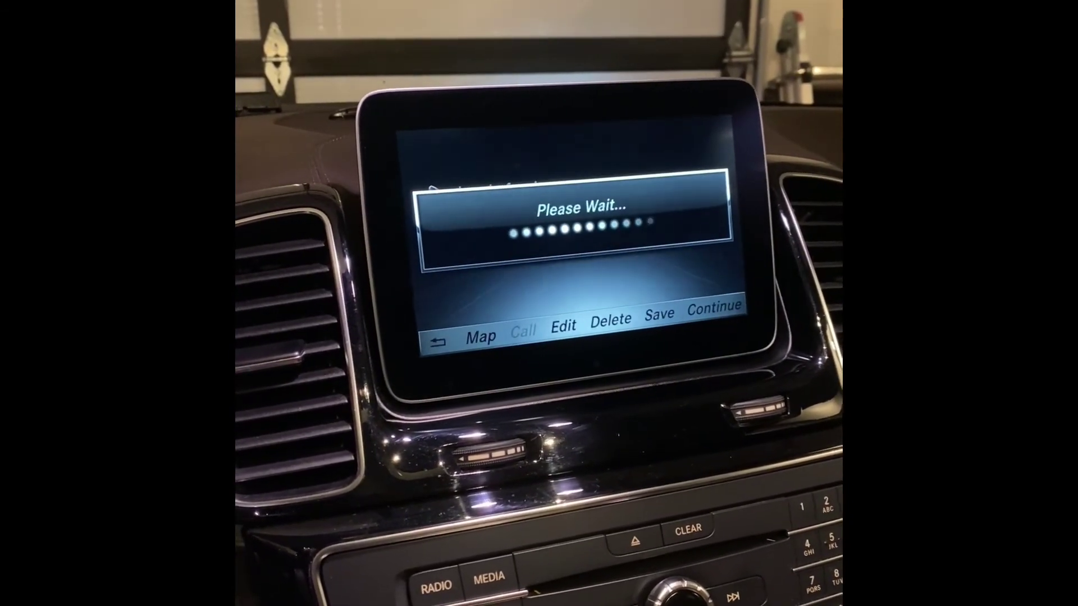